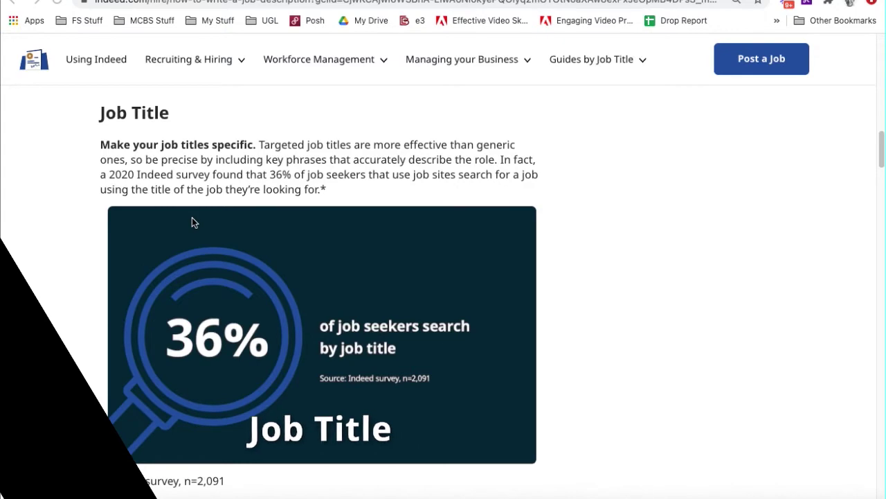
- Scroll the Indeed guide past Job Summary to the Responsibilities and Qualifications and Skills sections
scroll(256, 239, "down", 4)
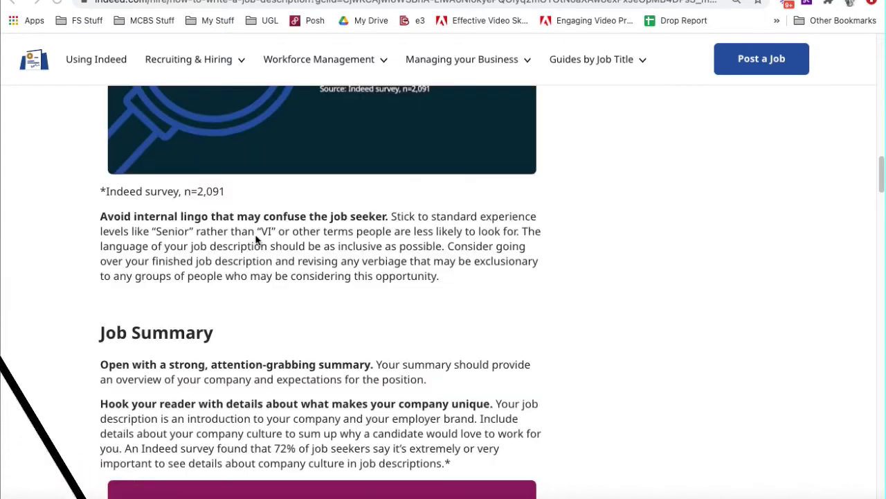
scroll(256, 239, "down", 3)
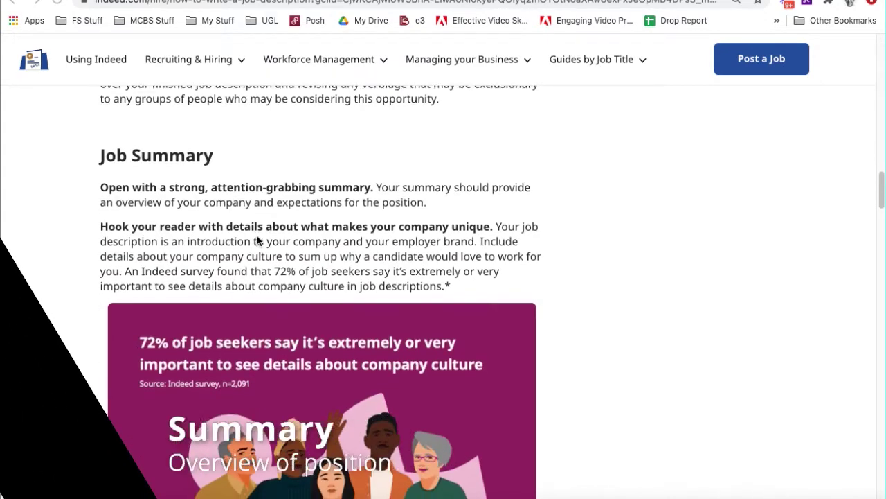
scroll(257, 239, "down", 1)
scroll(257, 239, "up", 1)
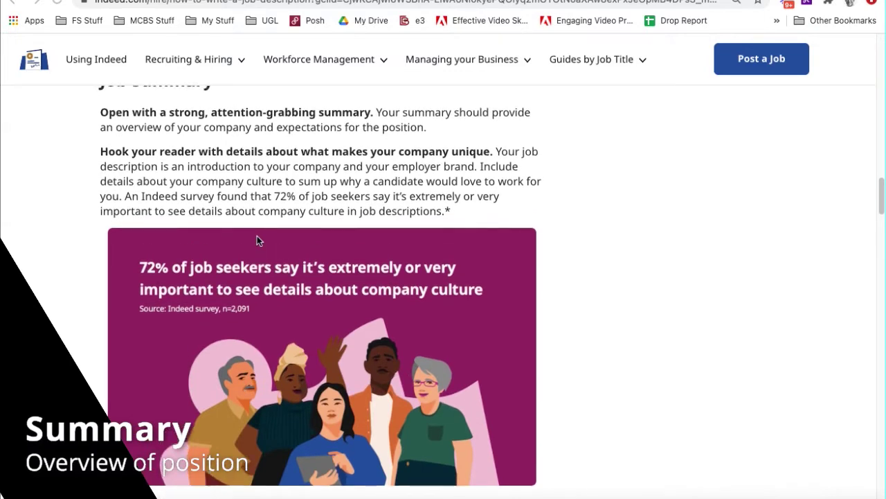
scroll(257, 237, "up", 1)
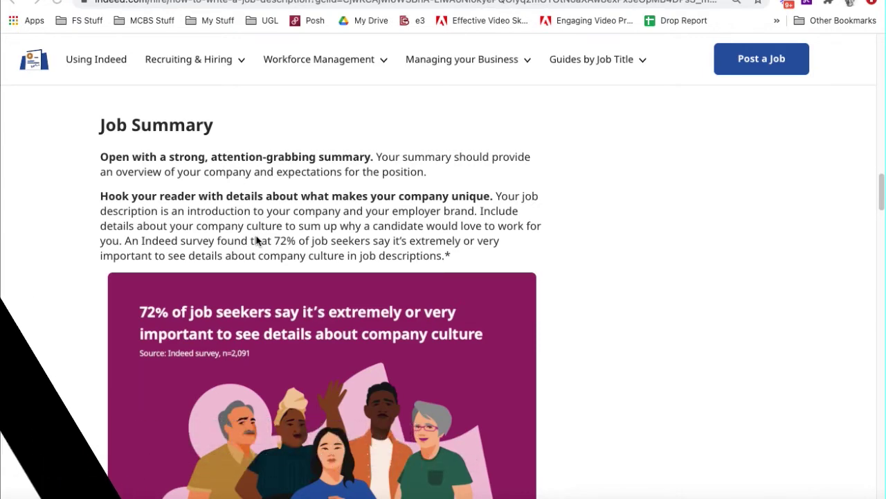
scroll(312, 249, "down", 4)
scroll(347, 260, "down", 2)
scroll(347, 261, "down", 1)
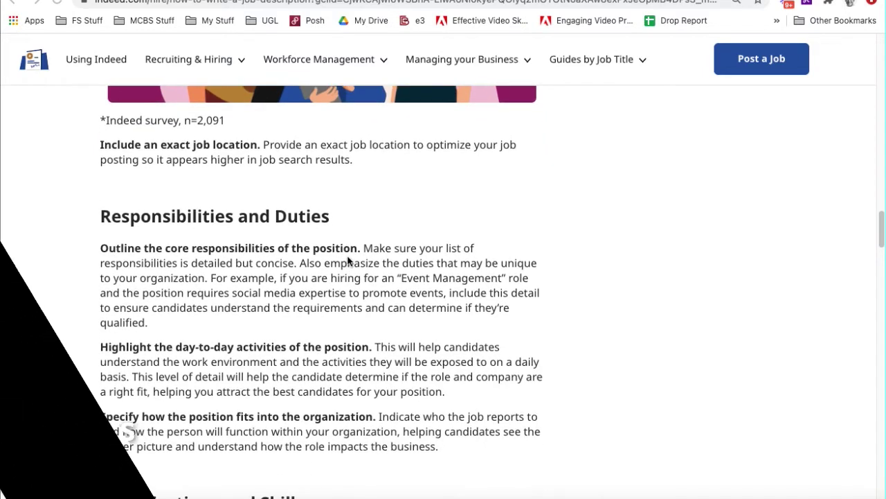
scroll(347, 260, "down", 1)
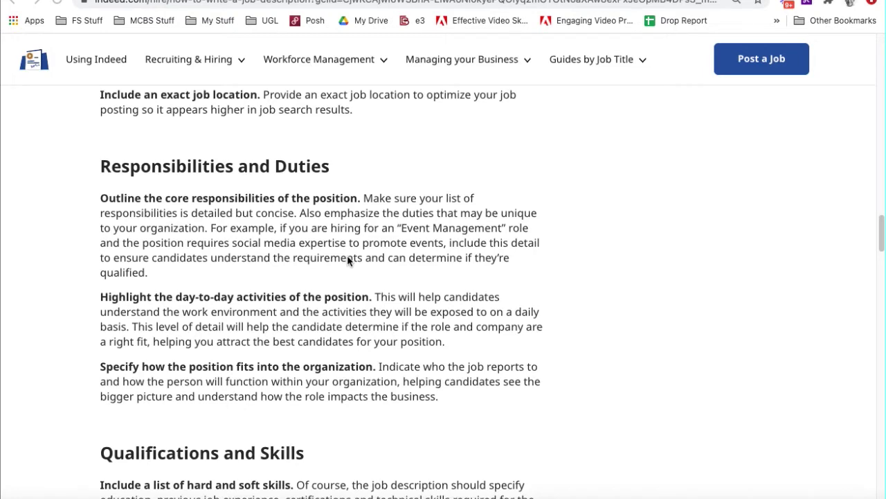
scroll(387, 312, "down", 5)
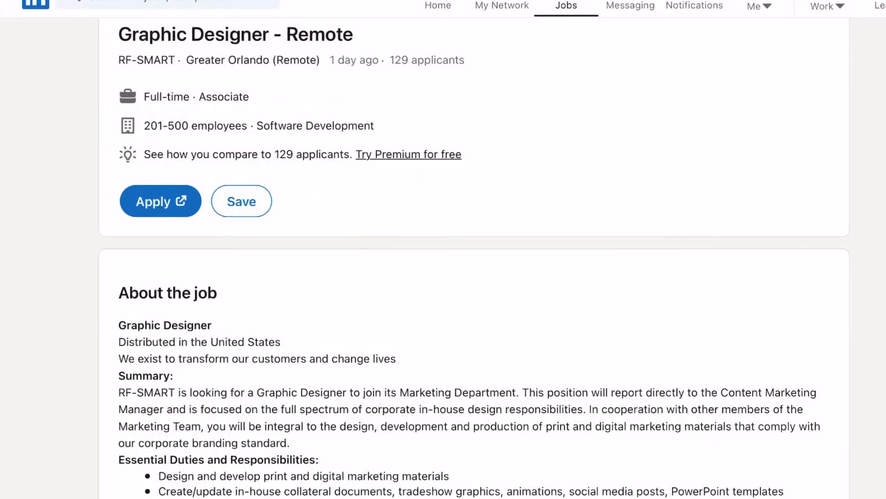
- Review the Graphic Designer - Remote posting, then focus Jobscan's empty paste-resume box
scroll(474, 258, "down", 10)
scroll(474, 257, "down", 3)
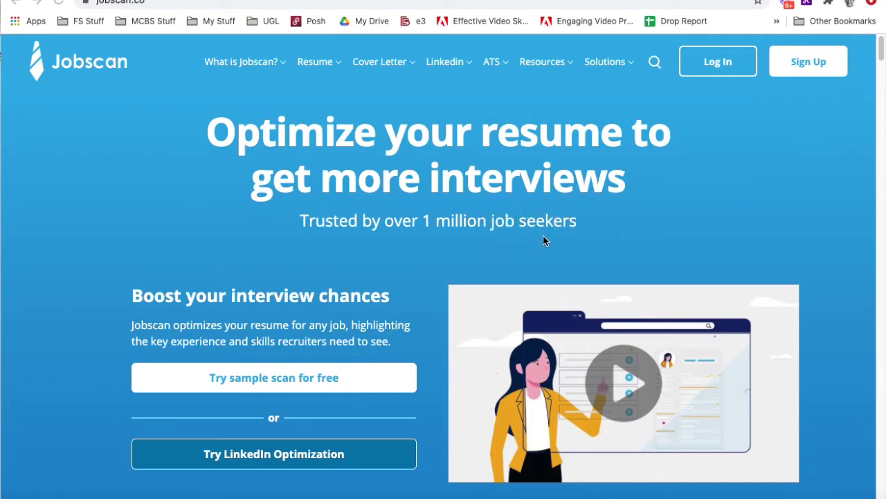
scroll(545, 237, "down", 6)
scroll(545, 241, "down", 2)
left_click(504, 271)
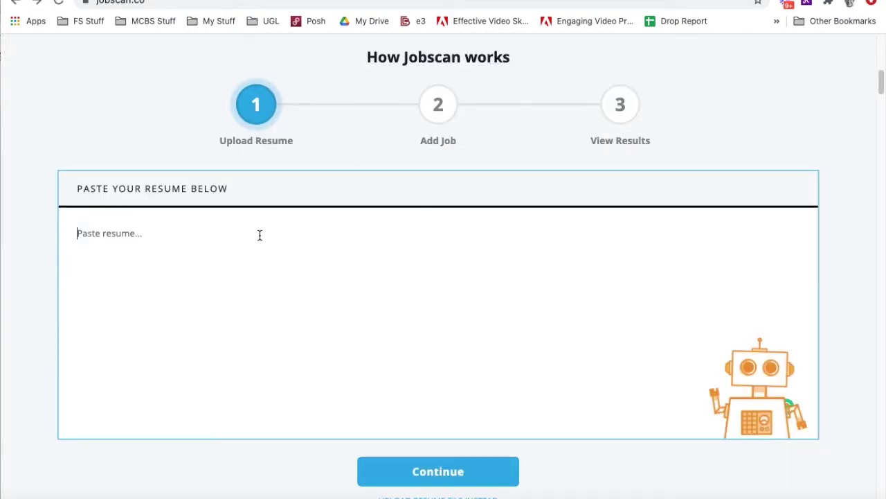
- Copy the entire Google Docs resume and return to Jobscan's Upload Resume page
key("ctrl+Tab")
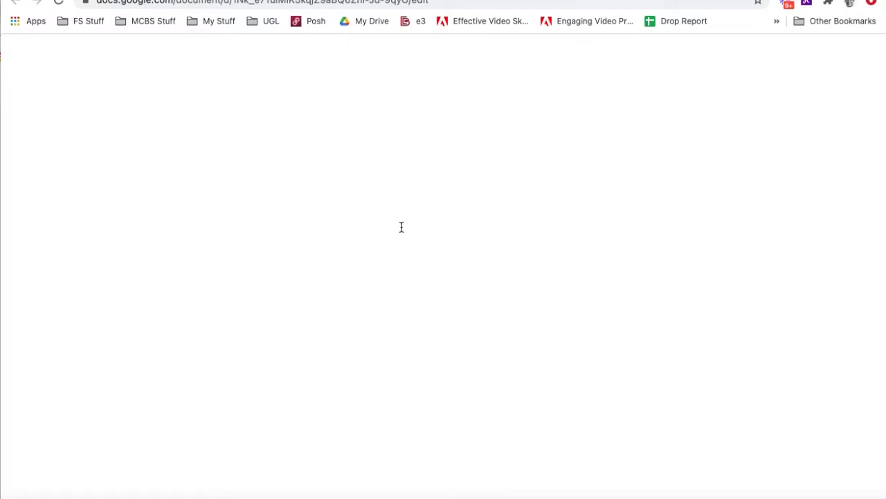
left_click(177, 191)
key("ctrl+a")
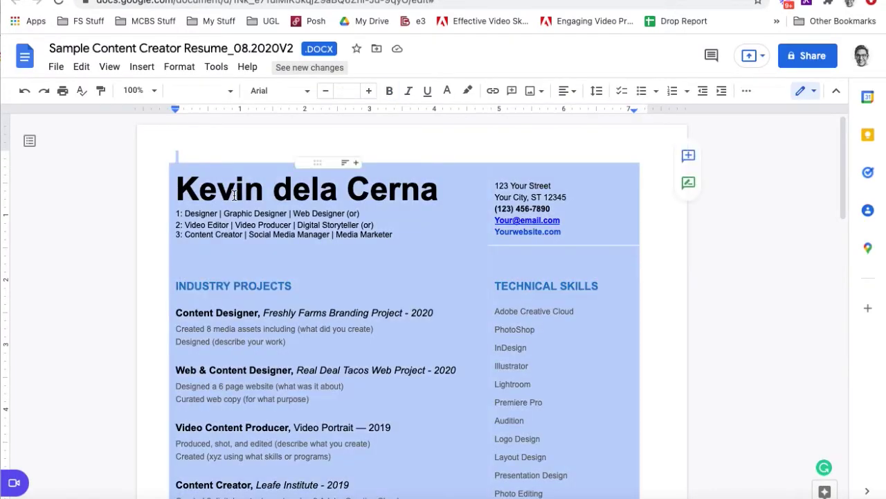
right_click(262, 220)
left_click(304, 167)
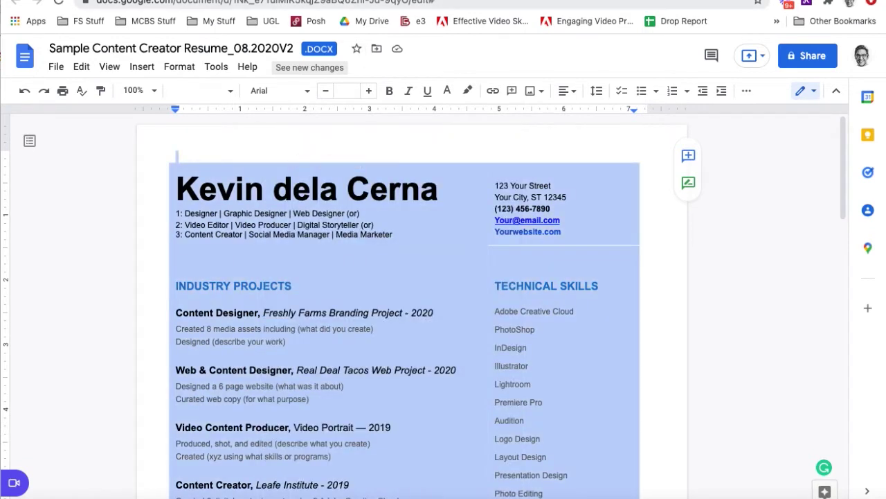
left_click(392, 1)
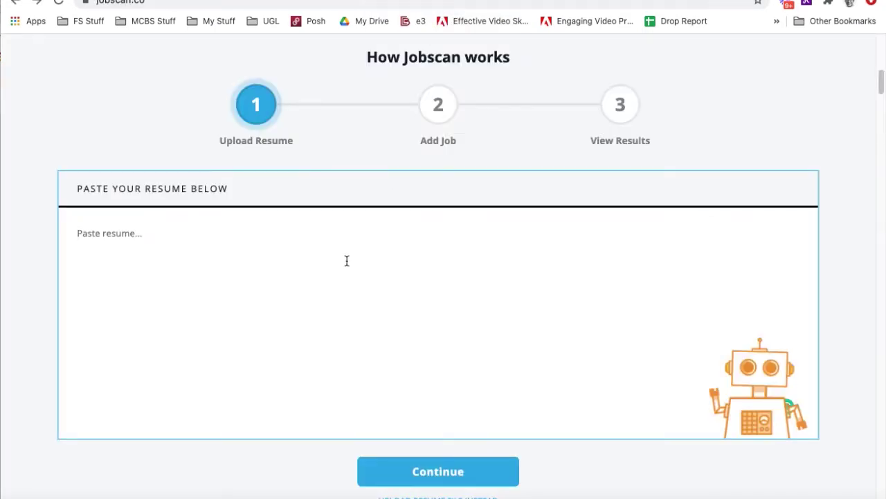
- Paste the resume into Jobscan, continue to Add Job, and focus the job-description box
right_click(279, 289)
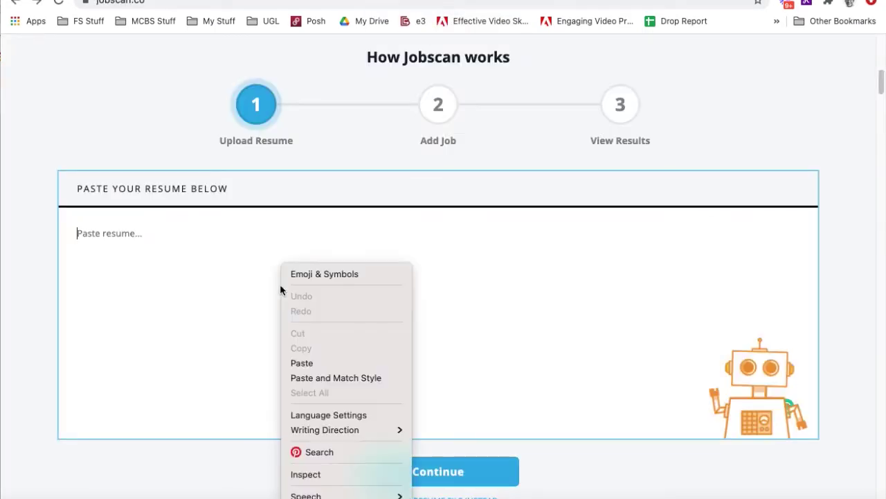
left_click(327, 365)
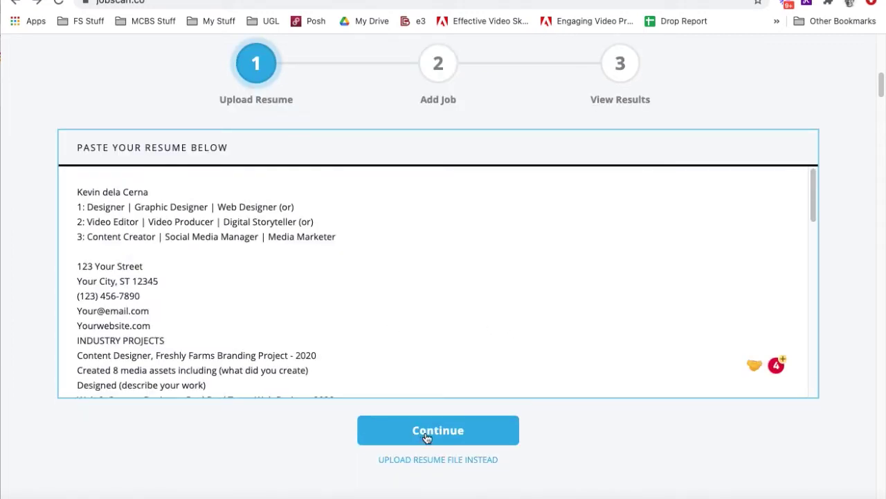
left_click(426, 437)
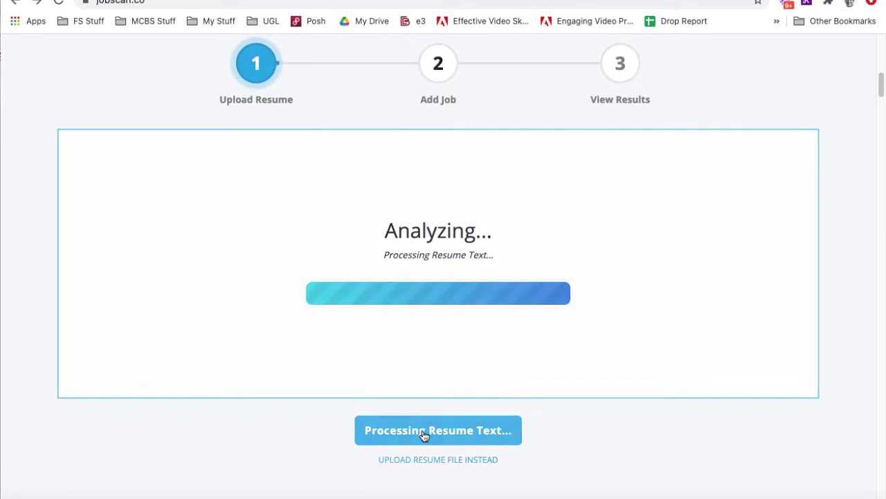
left_click(237, 229)
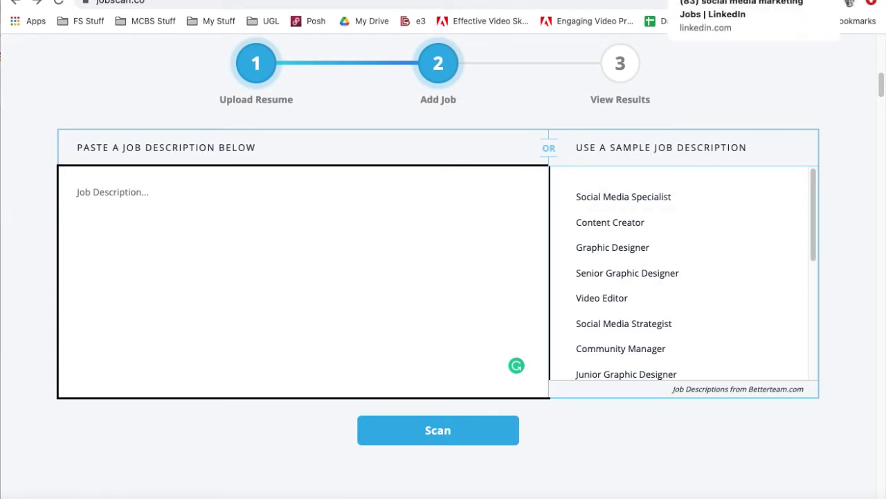
- Copy LinkedIn's Social Media Marketing Manager description through its qualifications
left_click(741, 0)
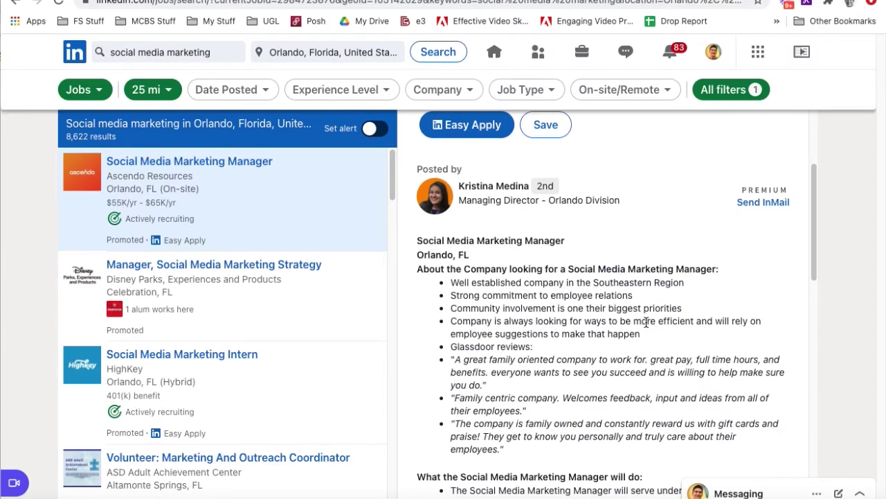
left_click_drag(417, 239, 704, 382)
scroll(567, 305, "down", 1)
scroll(587, 340, "down", 3)
scroll(589, 340, "down", 4)
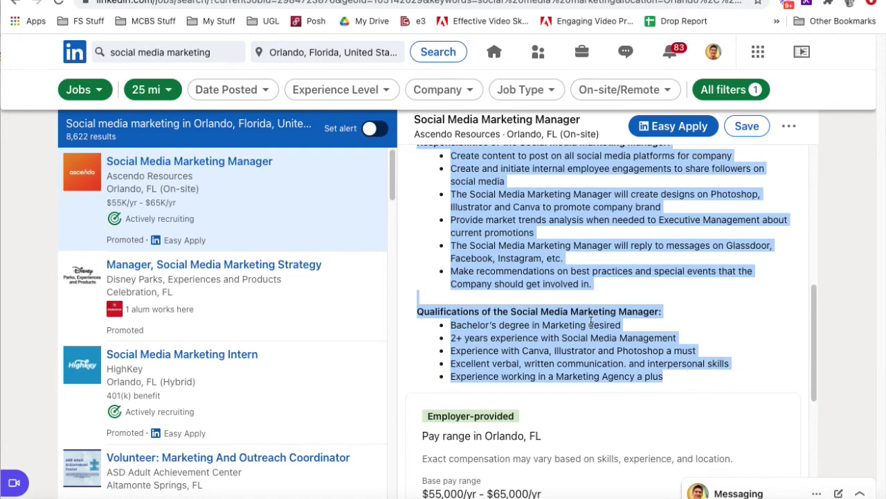
right_click(511, 257)
left_click(584, 285)
scroll(621, 311, "down", 3)
- Paste the Social Media Marketing Manager description into Jobscan and scan it for a 26% match
key("ctrl+Tab")
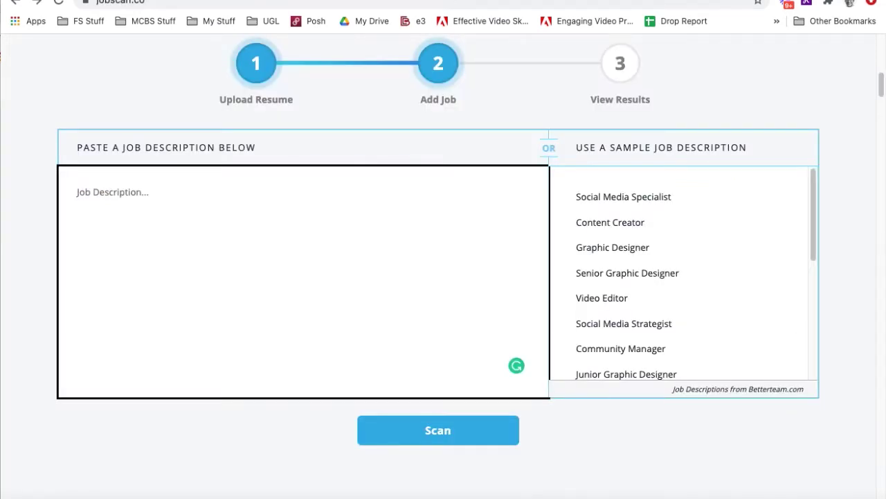
right_click(227, 224)
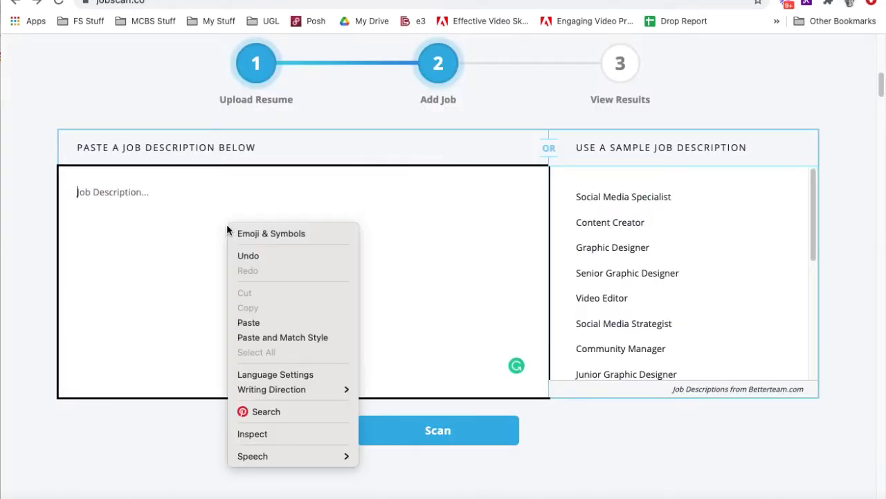
left_click(261, 324)
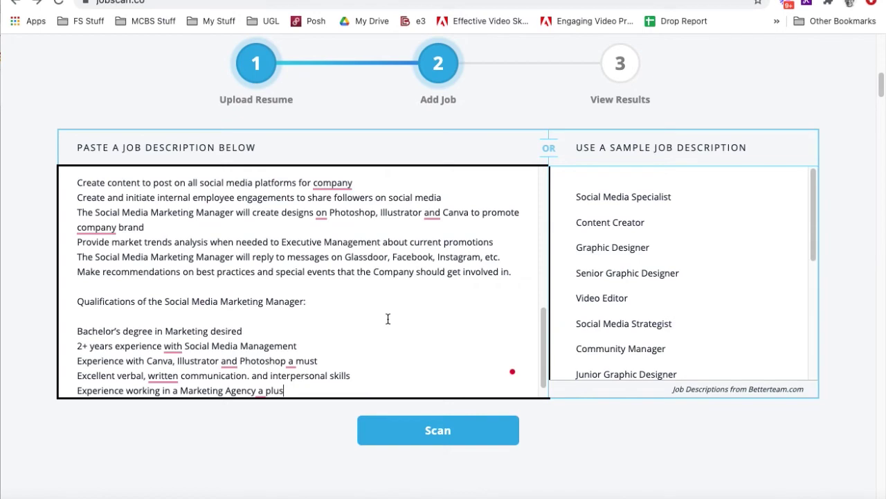
left_click(443, 433)
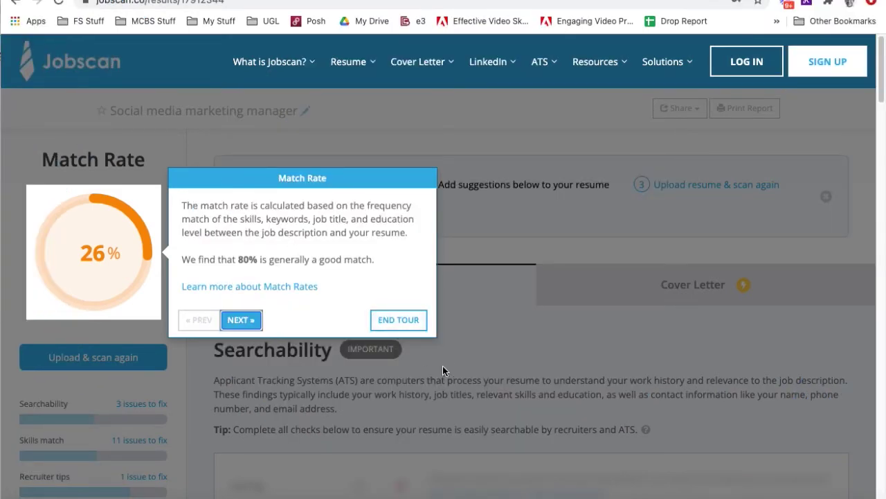
- Dismiss the Match Rate tour and scroll the Give Kids The World report to Skills Comparison
left_click(506, 345)
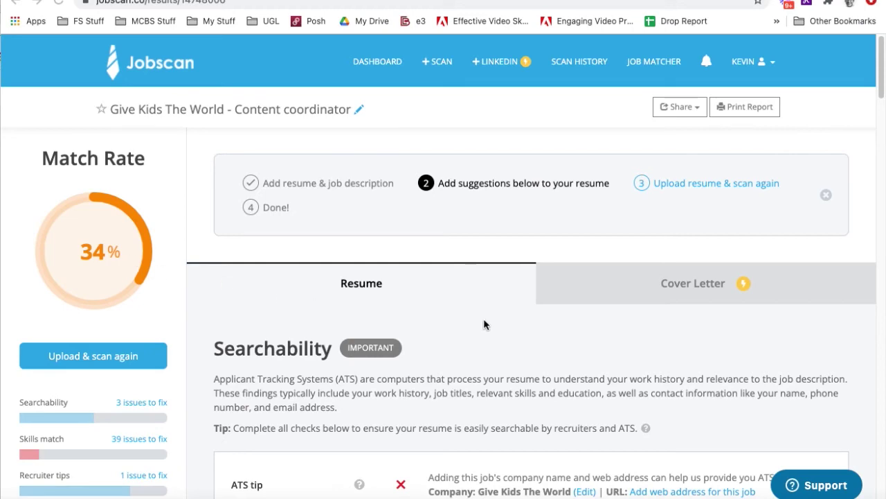
scroll(500, 322, "down", 5)
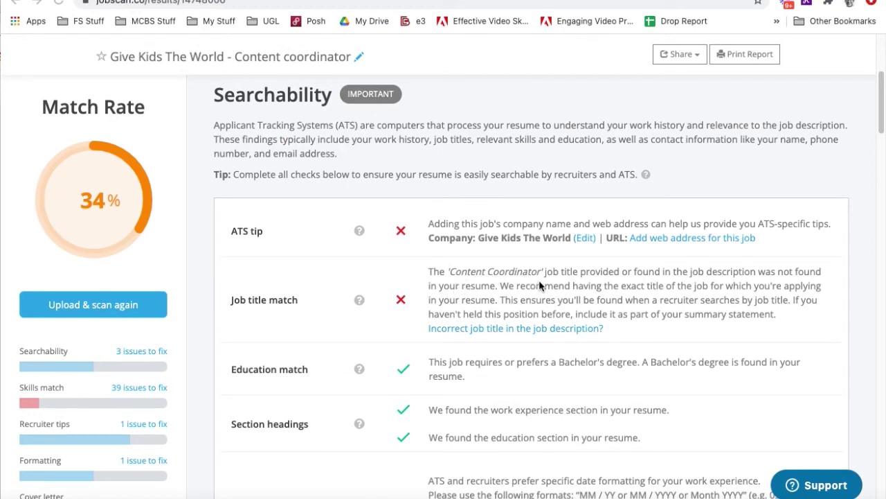
scroll(539, 280, "down", 2)
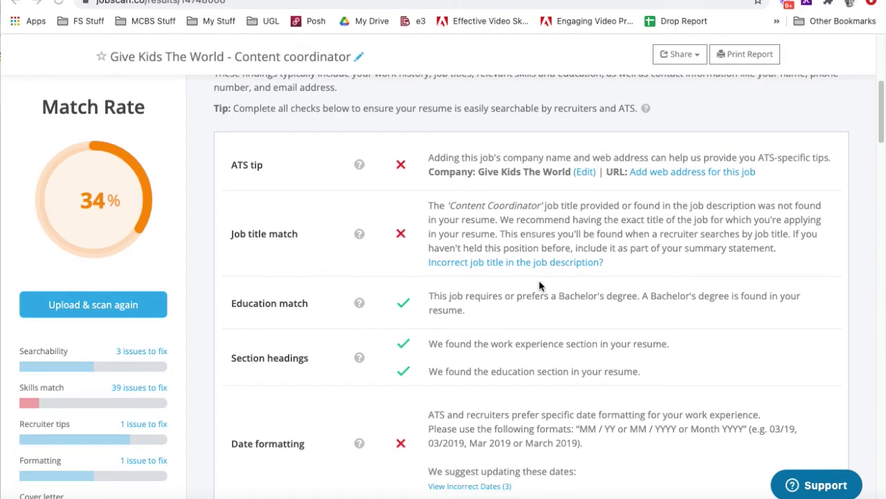
scroll(535, 277, "down", 3)
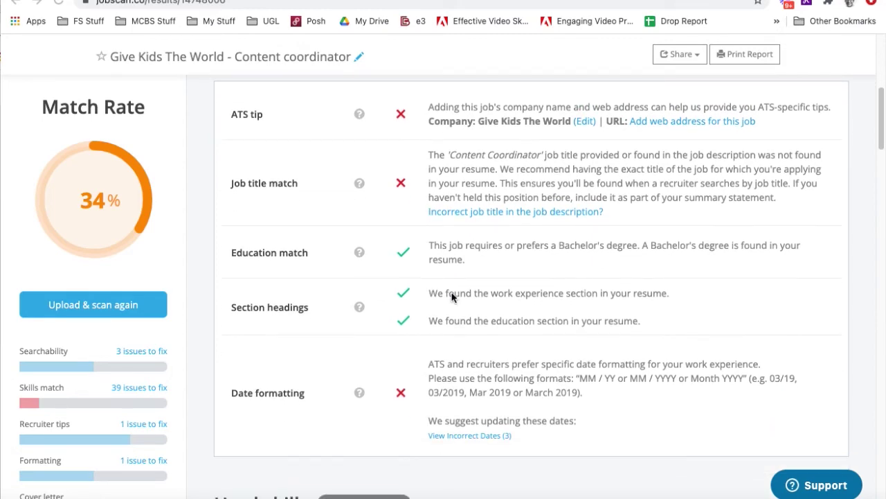
scroll(455, 297, "down", 3)
scroll(544, 305, "down", 3)
scroll(551, 310, "down", 3)
scroll(495, 299, "down", 1)
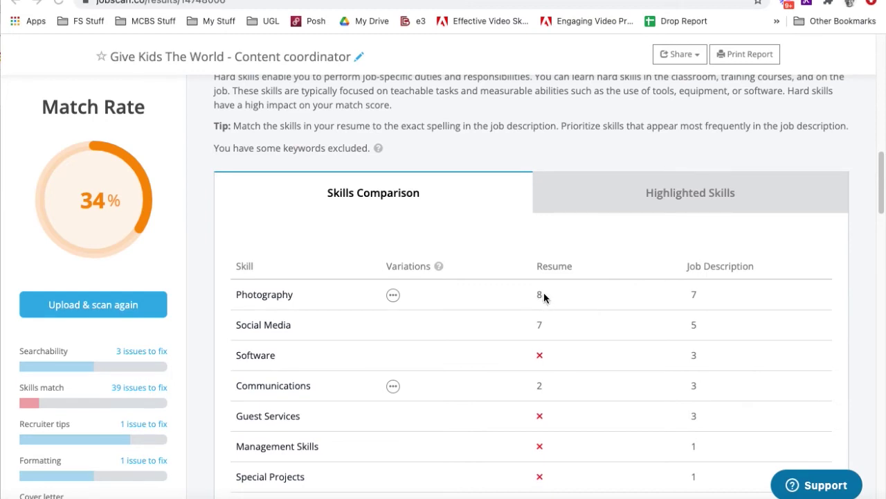
scroll(540, 488, "down", 10)
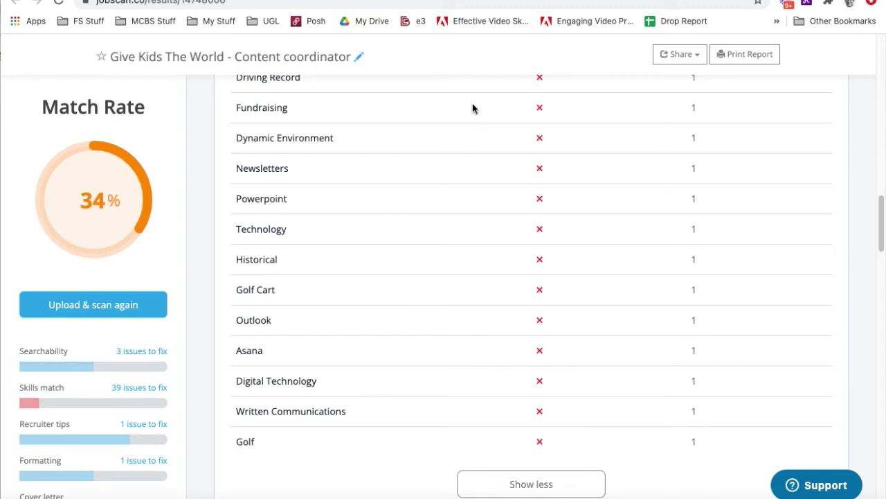
scroll(661, 143, "up", 1)
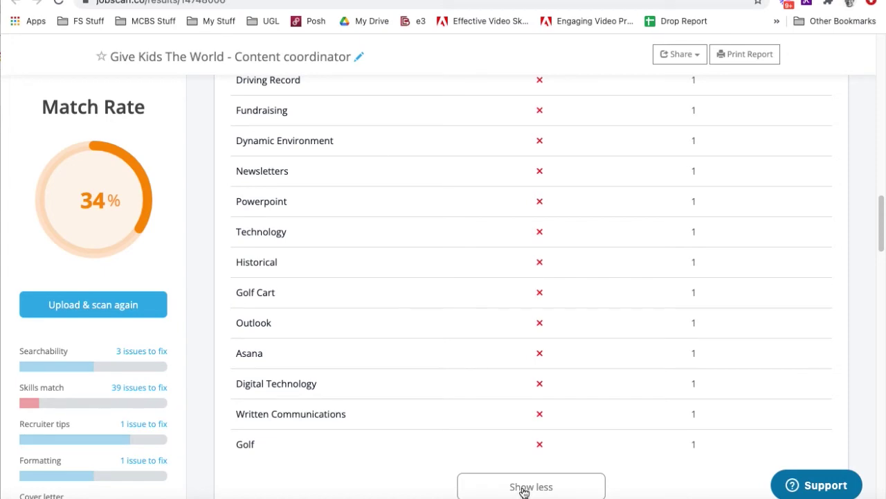
scroll(614, 336, "up", 1)
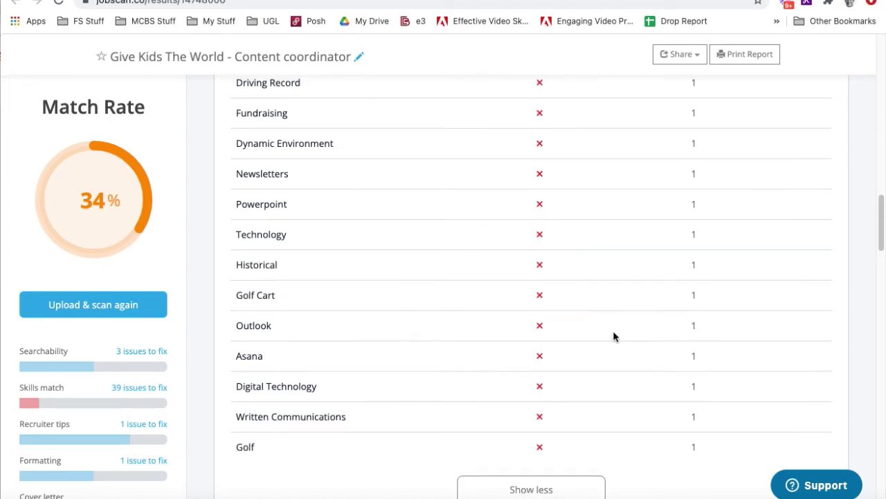
scroll(617, 337, "up", 10)
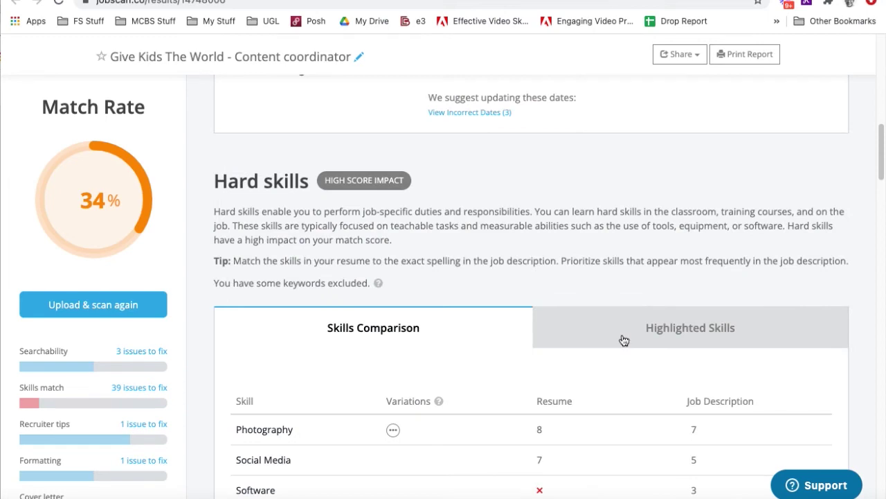
left_click(677, 329)
scroll(566, 336, "down", 1)
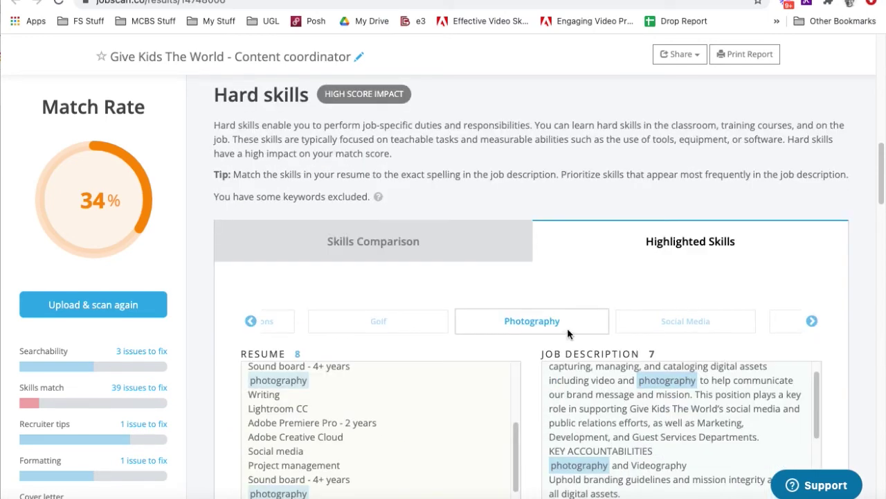
scroll(609, 426, "down", 1)
scroll(643, 430, "up", 1)
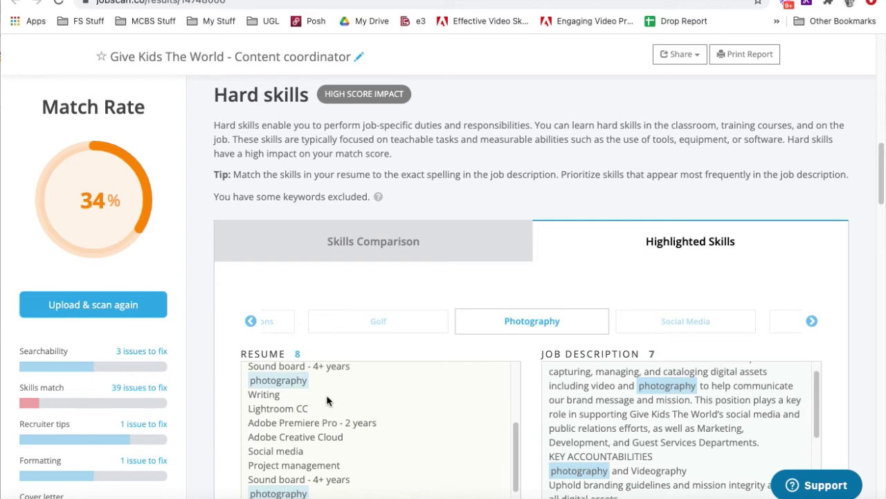
scroll(328, 400, "down", 1)
scroll(678, 250, "down", 3)
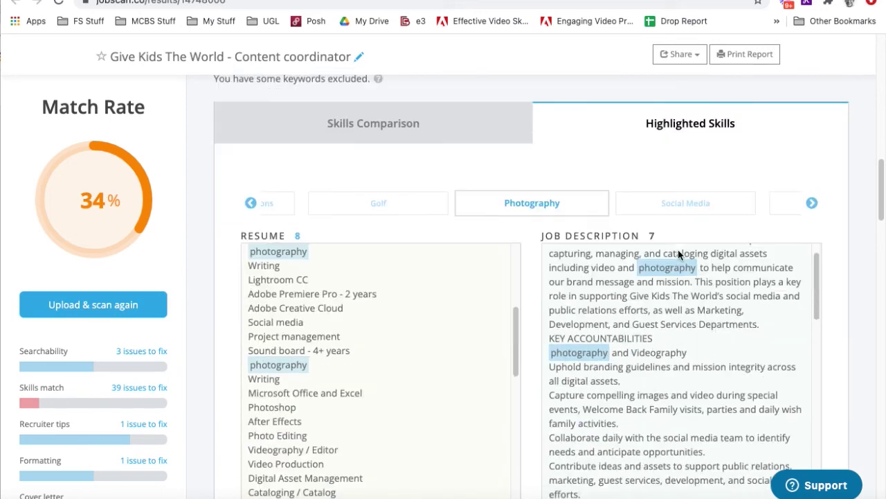
left_click(388, 125)
scroll(521, 311, "down", 10)
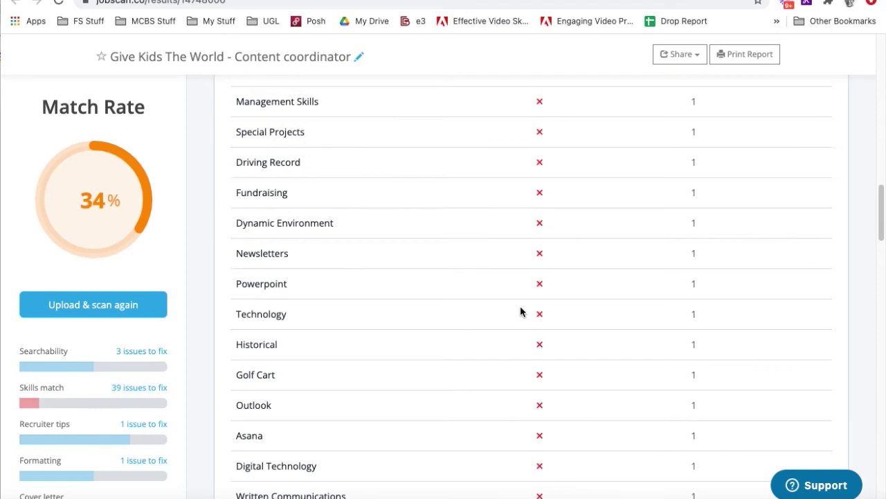
scroll(523, 291, "down", 2)
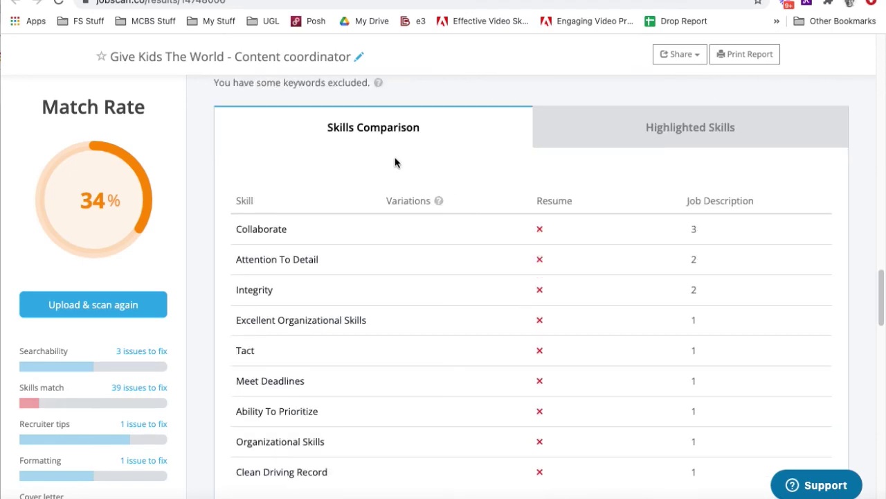
scroll(663, 327, "down", 8)
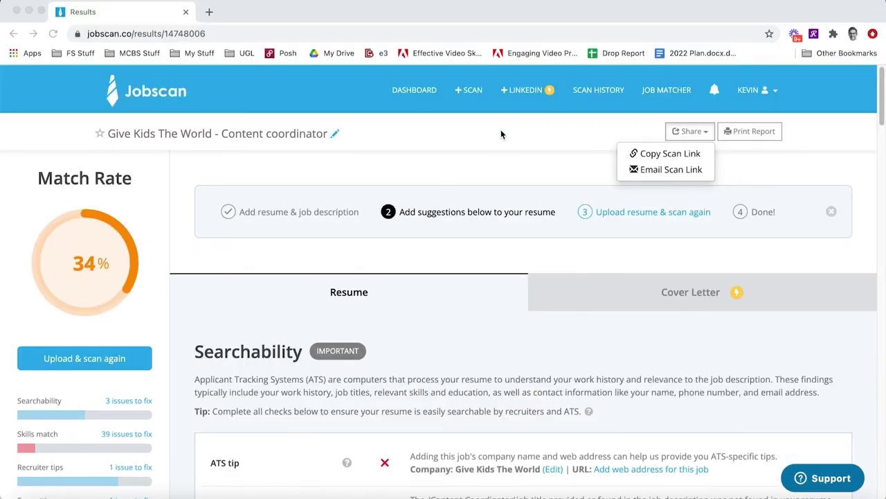
- Copy the Content coordinator report's scan link from the Share menu, then close the dropdown
left_click(500, 129)
left_click(517, 151)
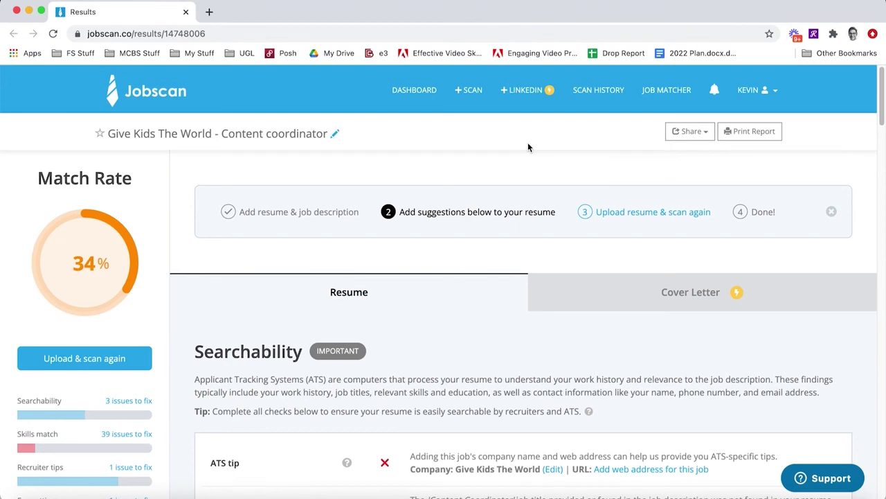
left_click(696, 136)
left_click(687, 155)
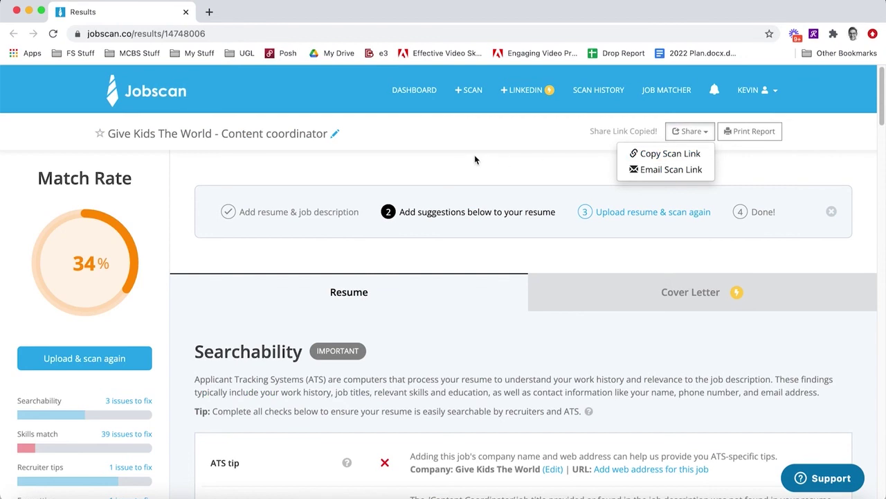
left_click(360, 375)
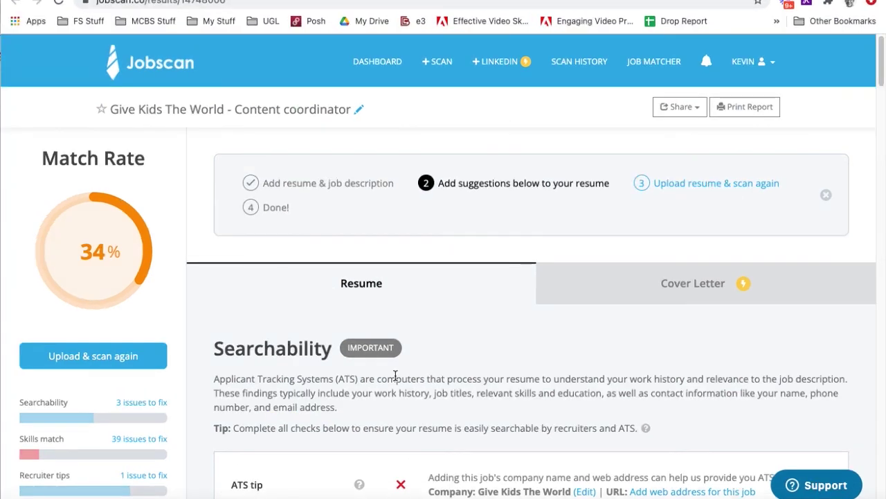